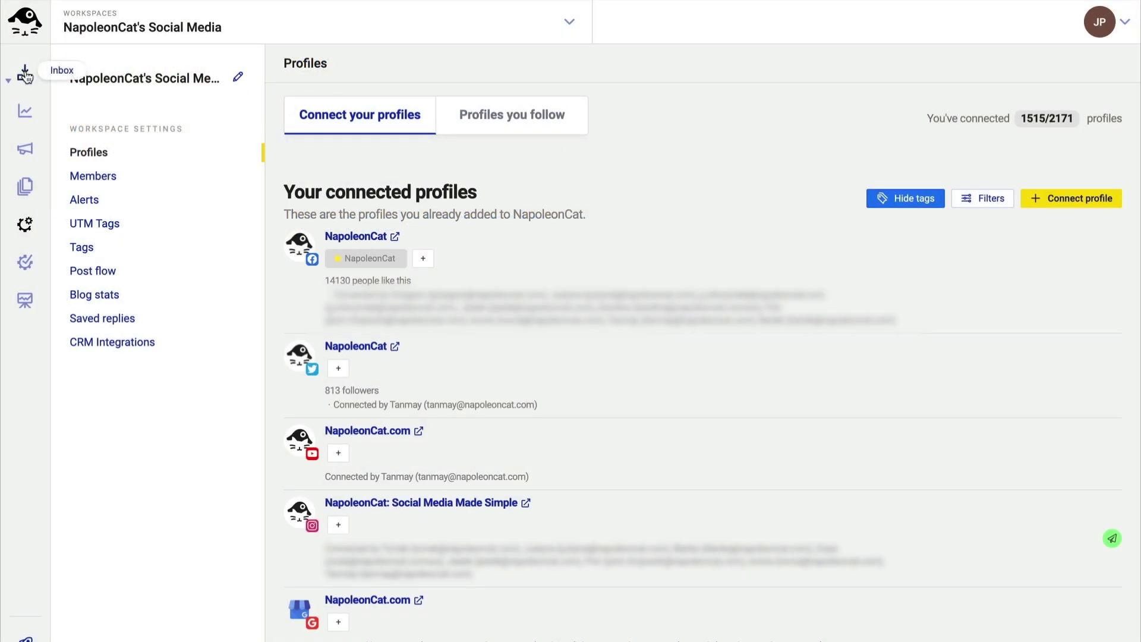
pyautogui.click(25, 74)
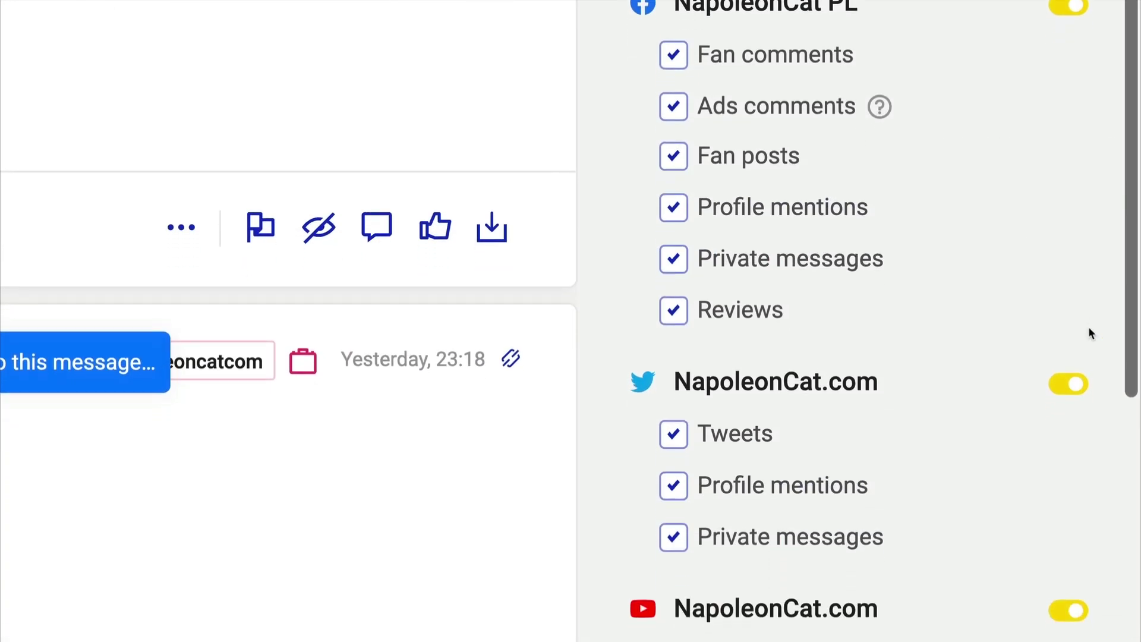
pyautogui.scroll(-1, 1089, 332)
pyautogui.scroll(-1, 1088, 332)
pyautogui.scroll(-1, 1089, 332)
pyautogui.scroll(-1, 1088, 332)
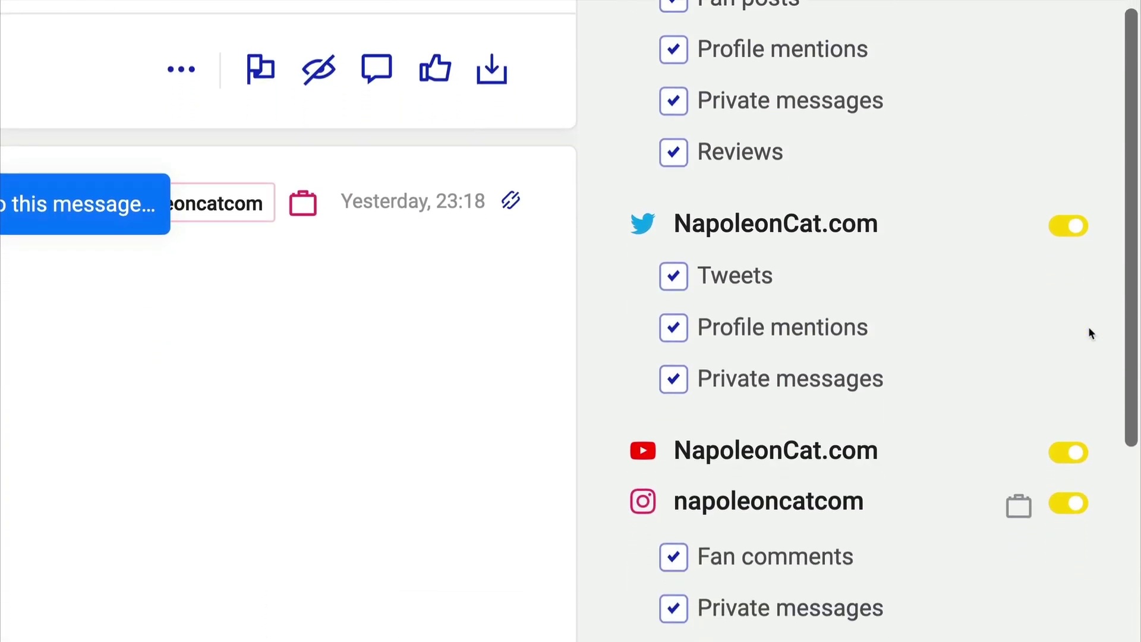
pyautogui.scroll(-1, 1088, 333)
pyautogui.scroll(-1, 1088, 332)
pyautogui.scroll(-1, 1088, 333)
pyautogui.scroll(-1, 1088, 333)
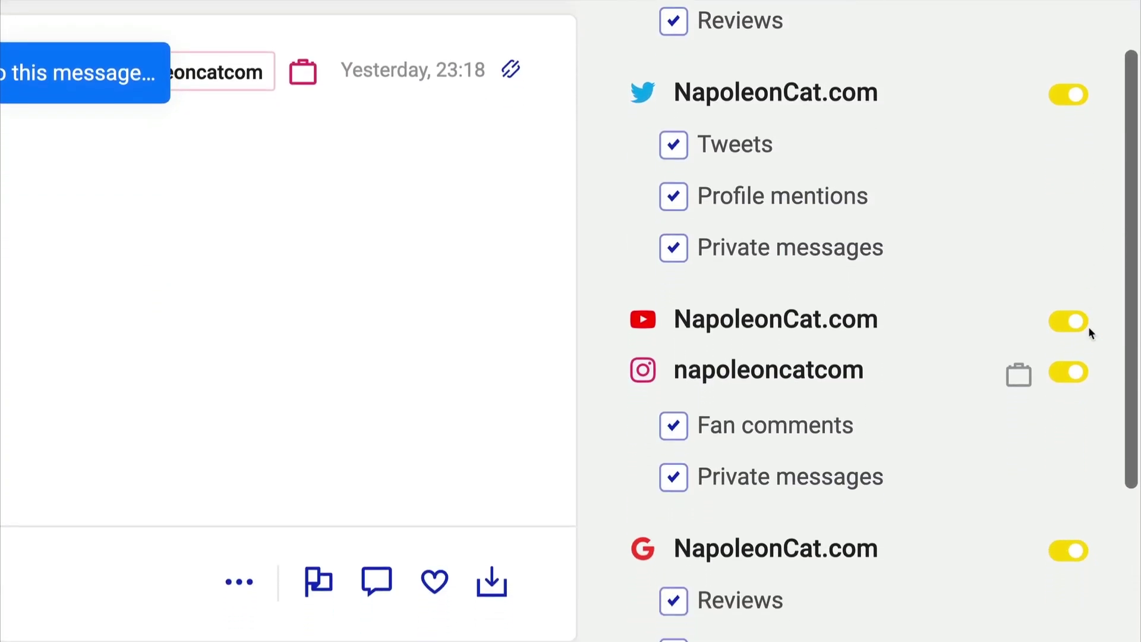
pyautogui.scroll(-1, 1089, 329)
pyautogui.scroll(-1, 1088, 328)
pyautogui.scroll(-1, 1088, 328)
pyautogui.scroll(-1, 1088, 328)
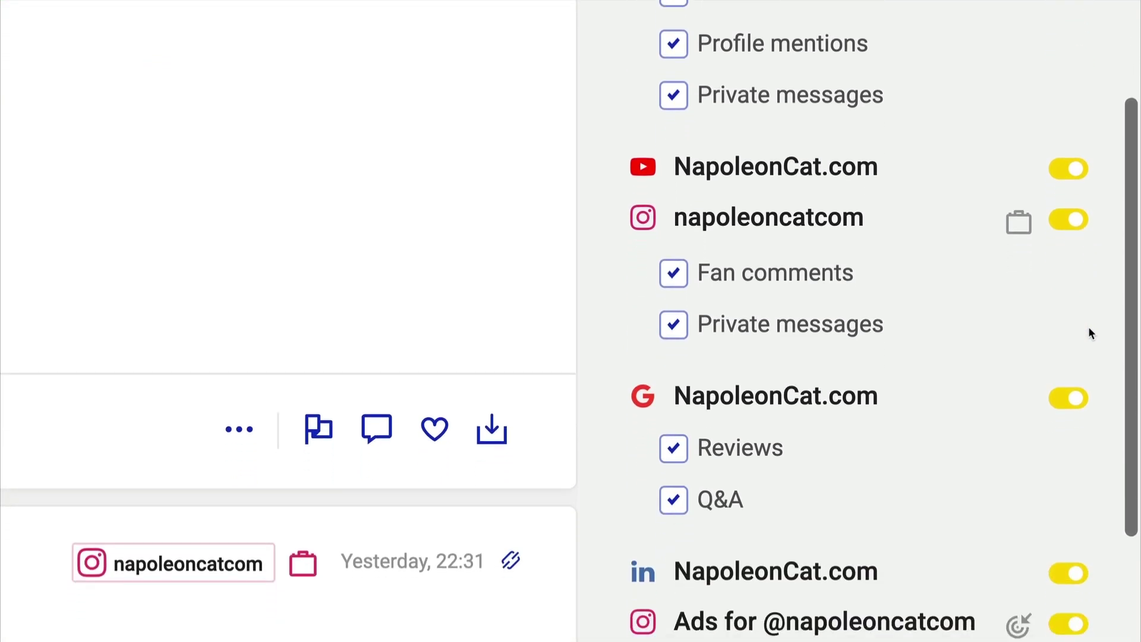
pyautogui.scroll(-1, 1088, 332)
pyautogui.scroll(-1, 1089, 332)
pyautogui.scroll(-1, 1088, 333)
pyautogui.scroll(-1, 1089, 333)
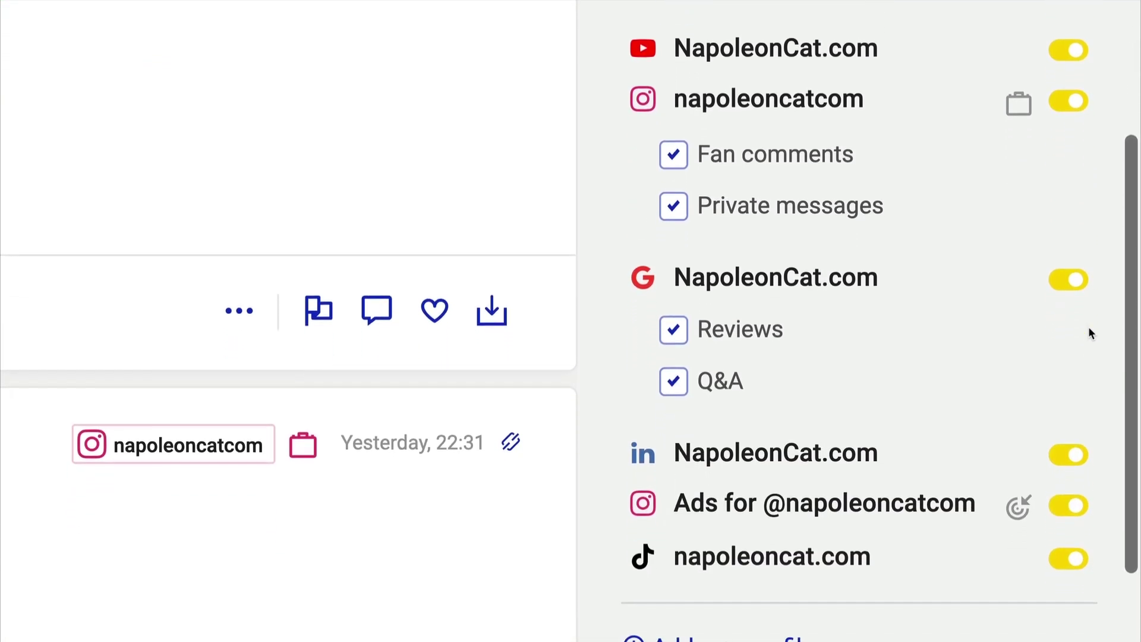
pyautogui.scroll(-1, 1088, 333)
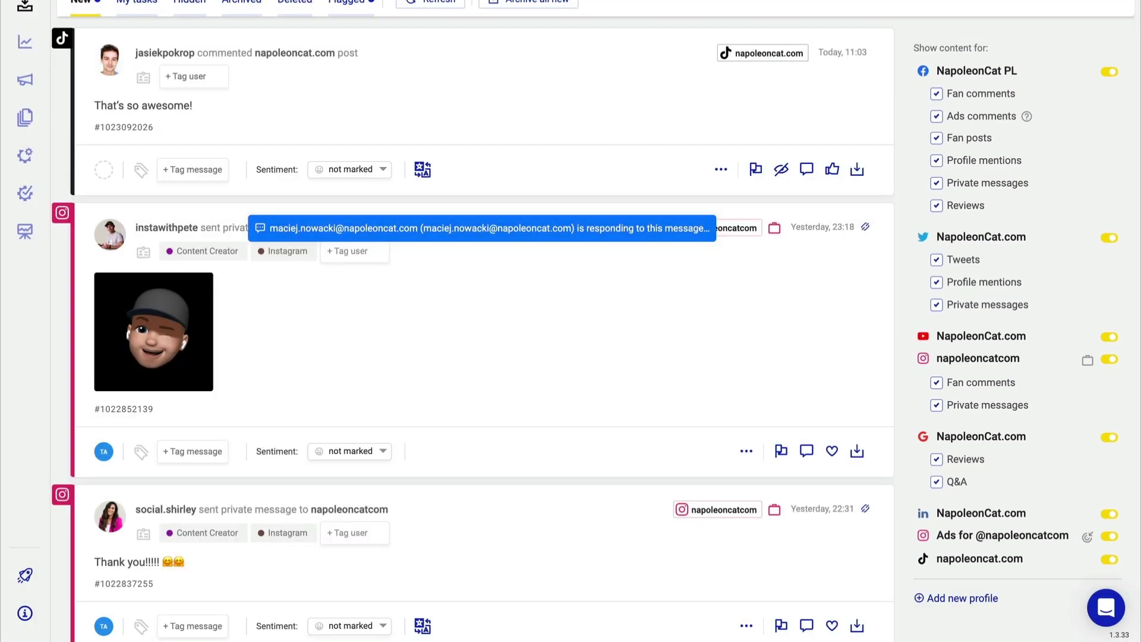
# Hide the PL, Twitter, YouTube, Instagram, Google, LinkedIn and Instagram ads profiles and apply the TikTok-only filter.
pyautogui.click(1109, 70)
pyautogui.click(1109, 93)
pyautogui.click(1108, 116)
pyautogui.click(1109, 138)
pyautogui.click(1109, 161)
pyautogui.click(1110, 184)
pyautogui.click(1109, 206)
pyautogui.click(960, 606)
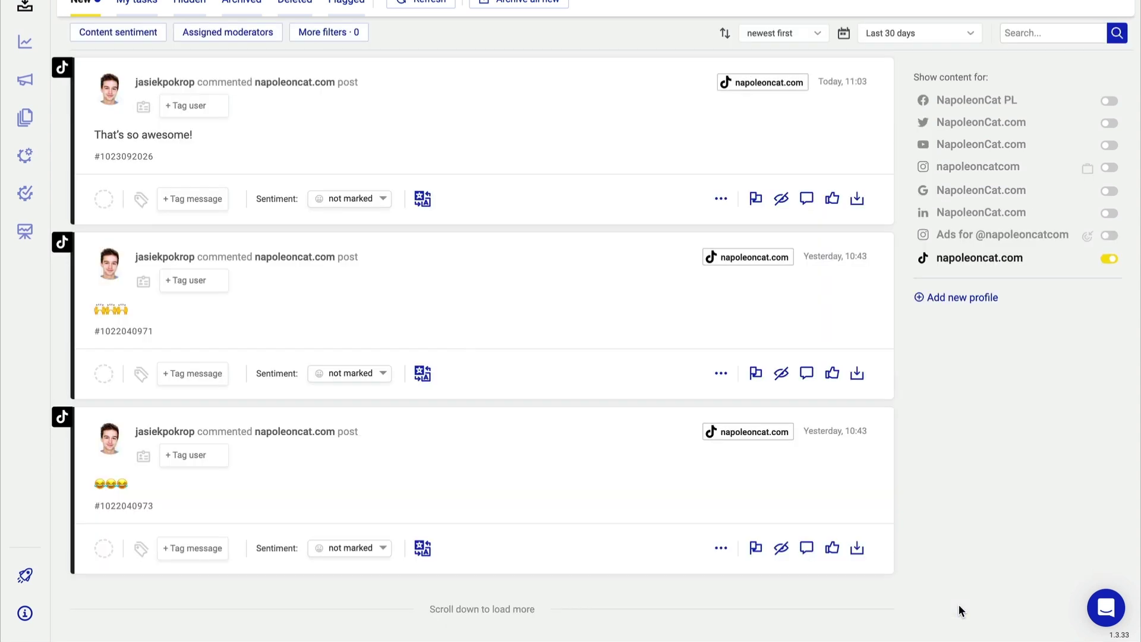
pyautogui.scroll(1, 959, 604)
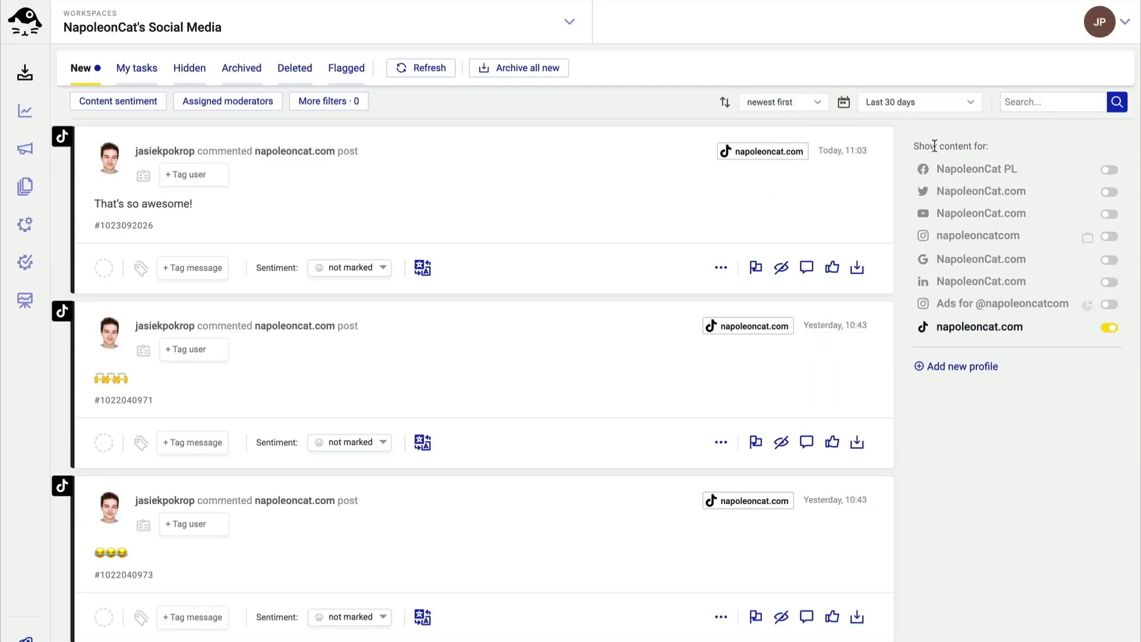
pyautogui.click(934, 111)
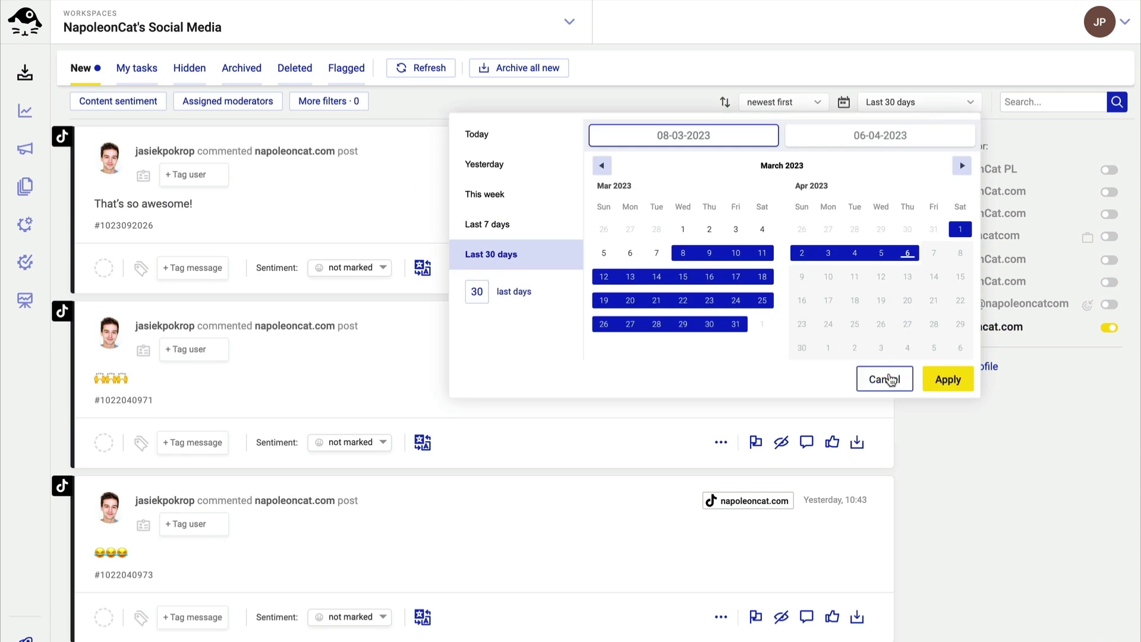
pyautogui.click(885, 381)
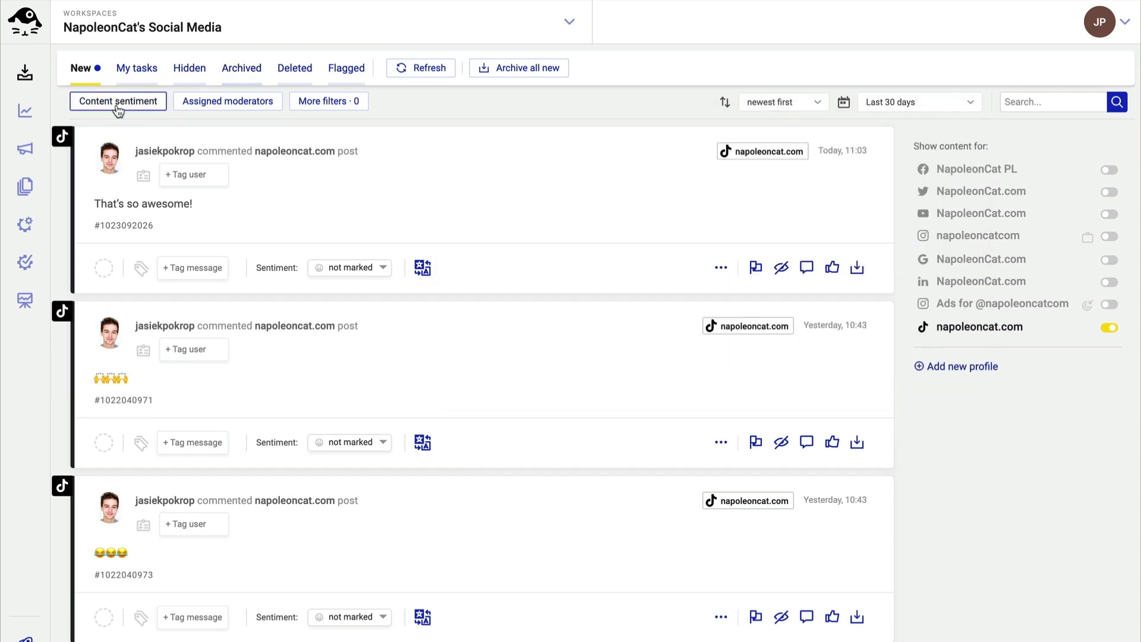
pyautogui.click(313, 102)
pyautogui.scroll(-2, 422, 164)
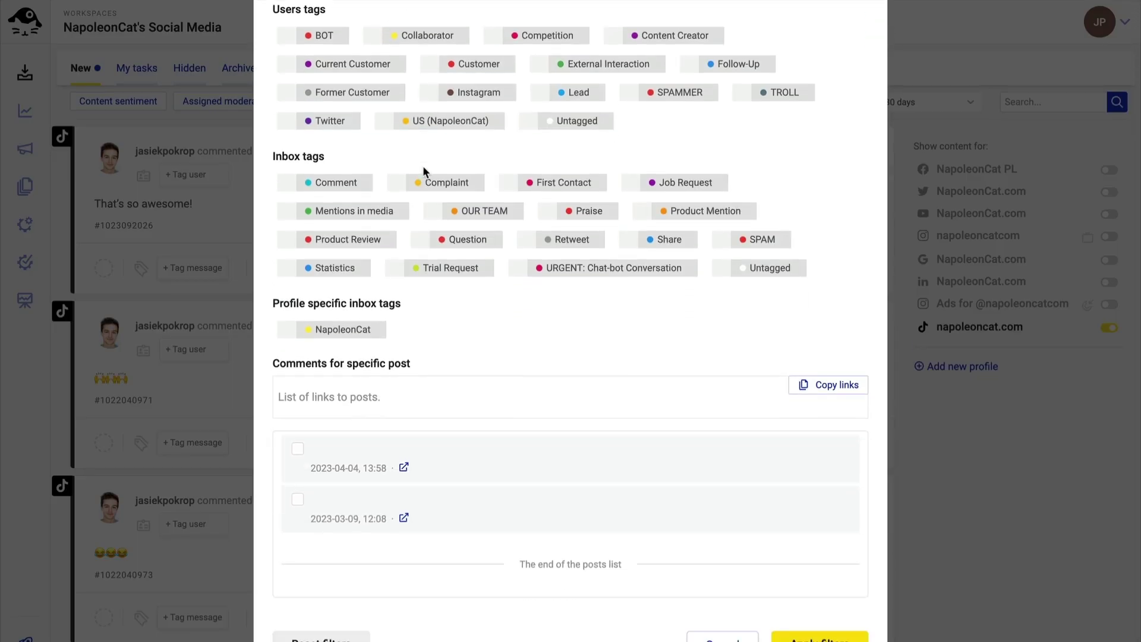
pyautogui.scroll(2, 422, 165)
pyautogui.press('Escape')
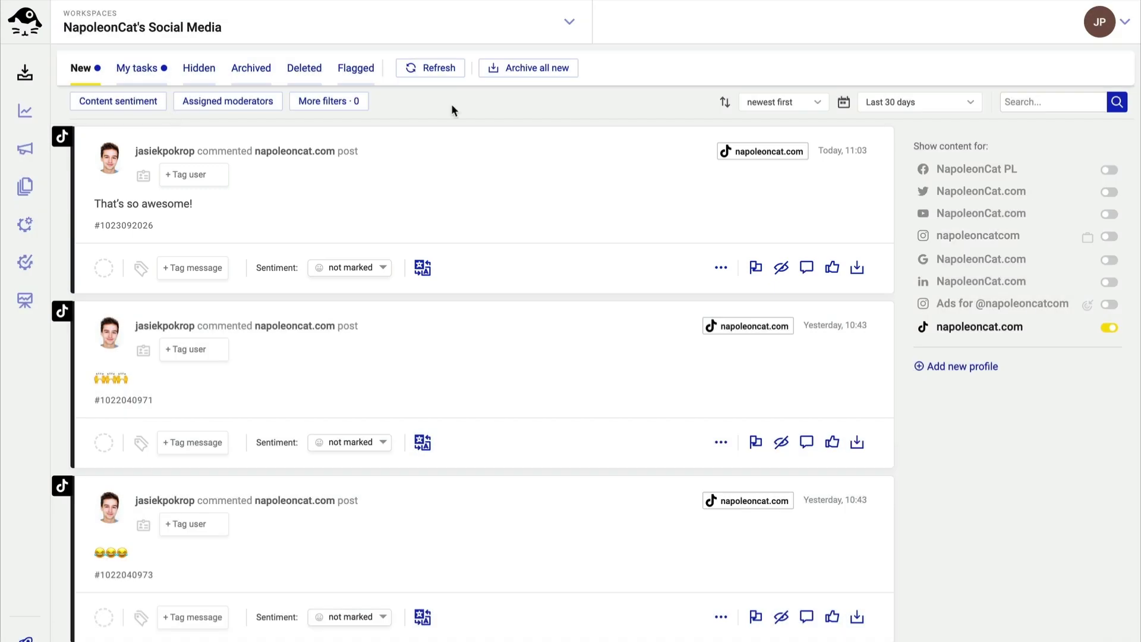
# Tag the TikTok commenter as Customer.
pyautogui.click(189, 173)
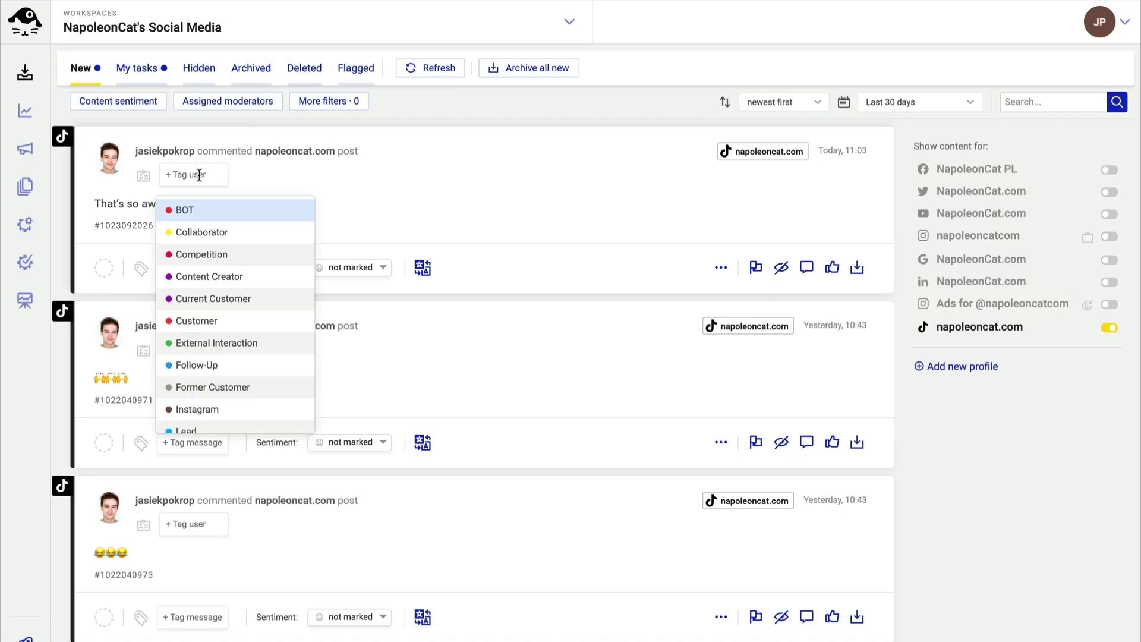
pyautogui.click(218, 322)
pyautogui.click(347, 291)
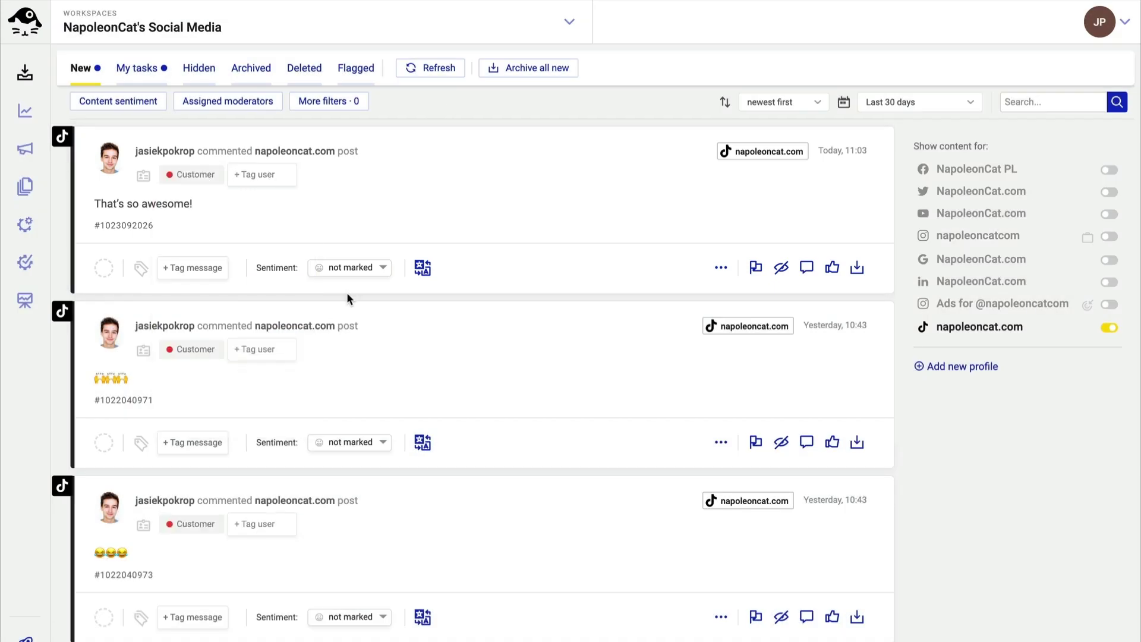
# Tag the top comment as Praise and mark its sentiment positive.
pyautogui.click(198, 268)
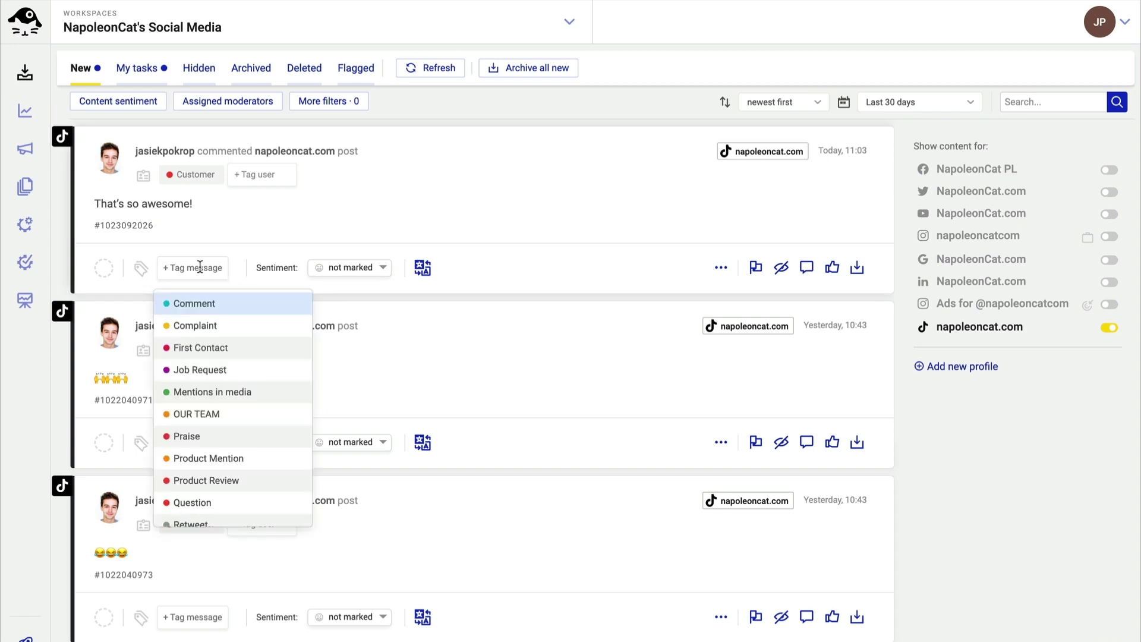
pyautogui.click(194, 435)
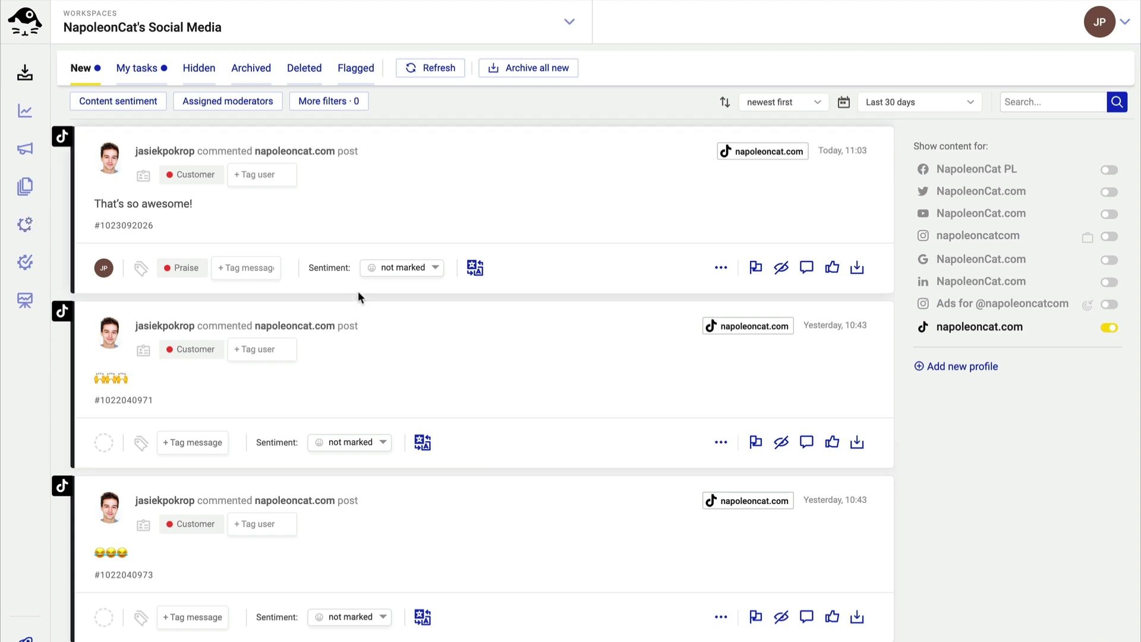
pyautogui.click(425, 268)
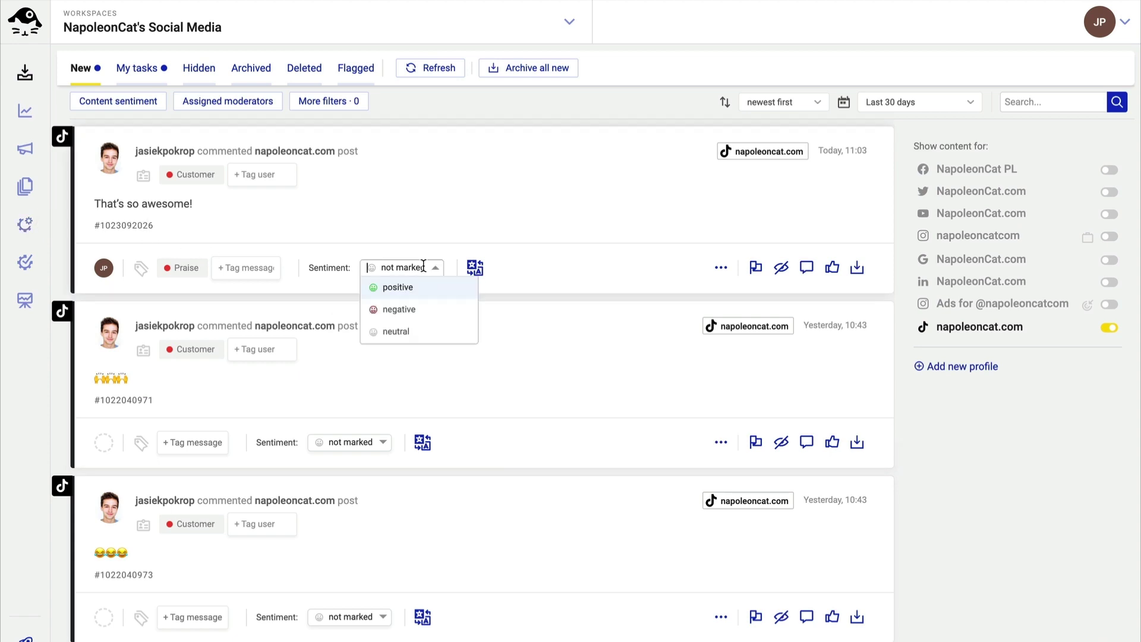
pyautogui.click(414, 286)
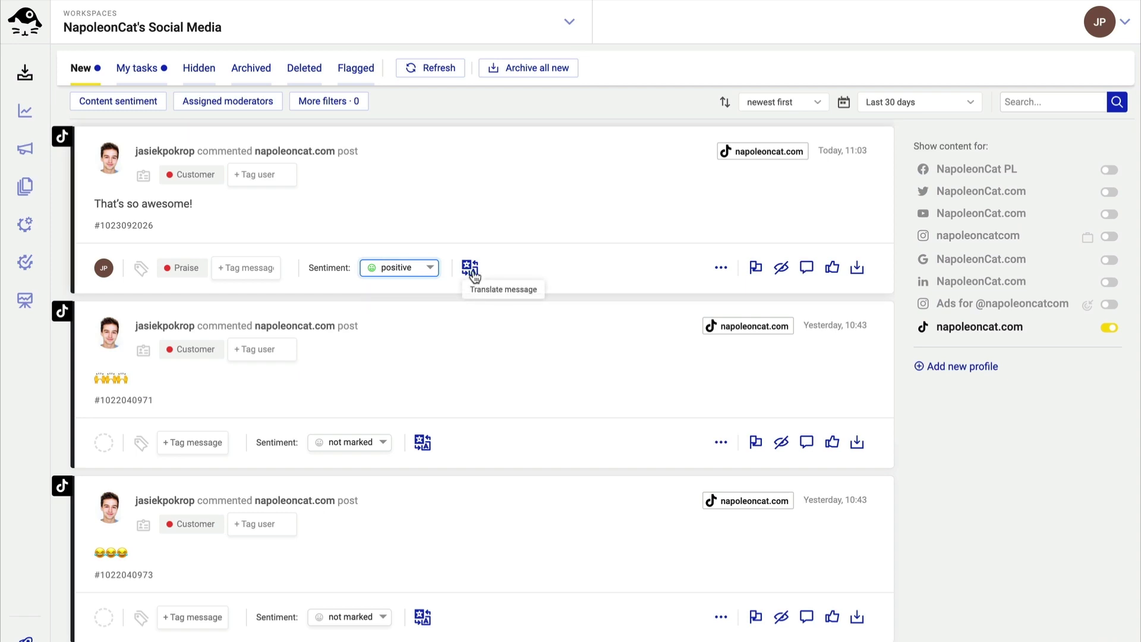
pyautogui.click(503, 252)
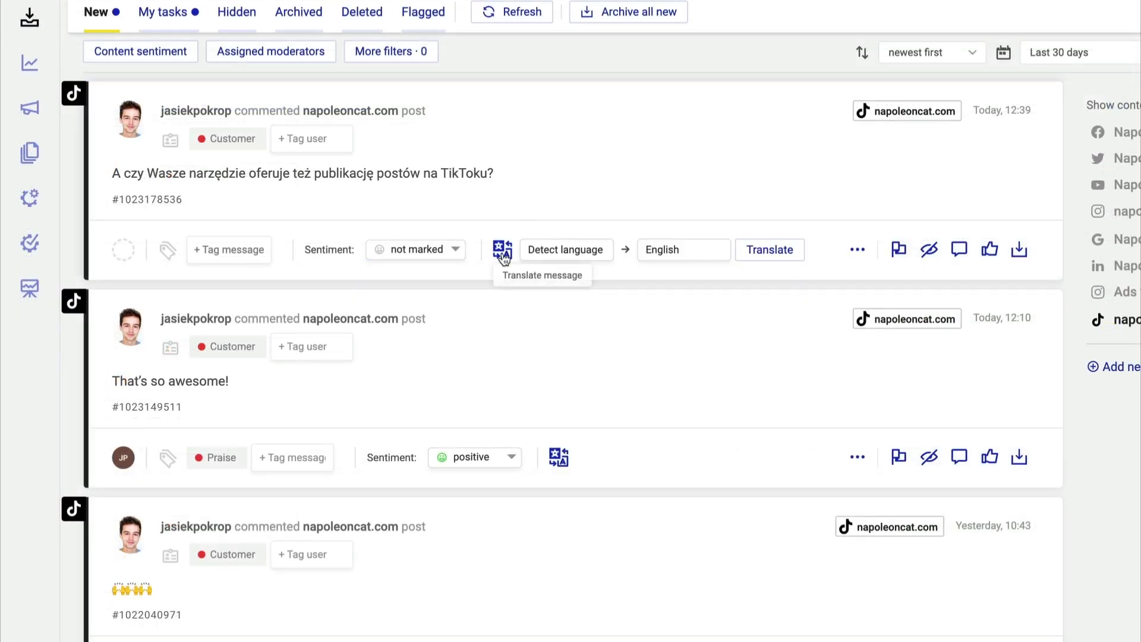
pyautogui.click(770, 250)
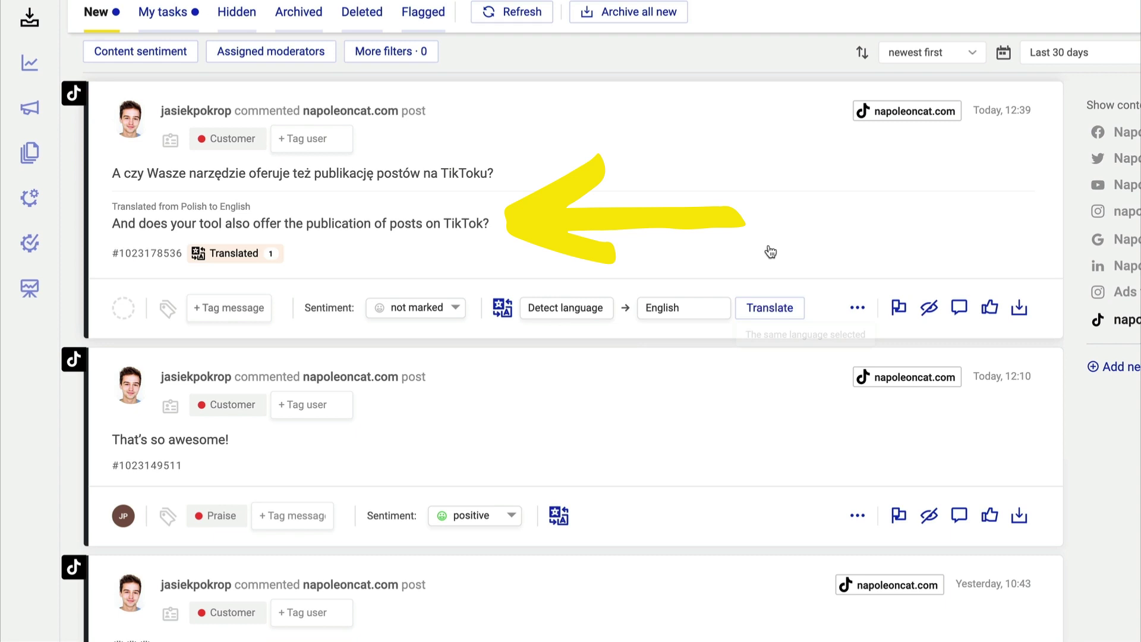
pyautogui.write('Yes, you ca')
pyautogui.write('n schedule your TikTok posts with NapoleonCat, too!')
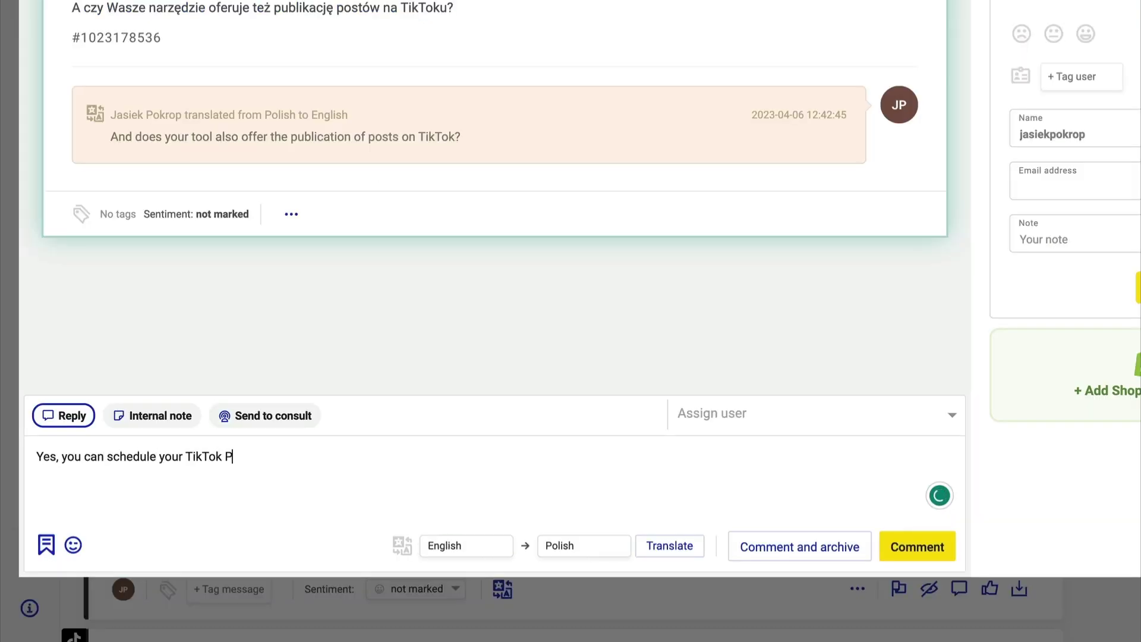
pyautogui.click(73, 545)
pyautogui.click(397, 547)
pyautogui.click(651, 547)
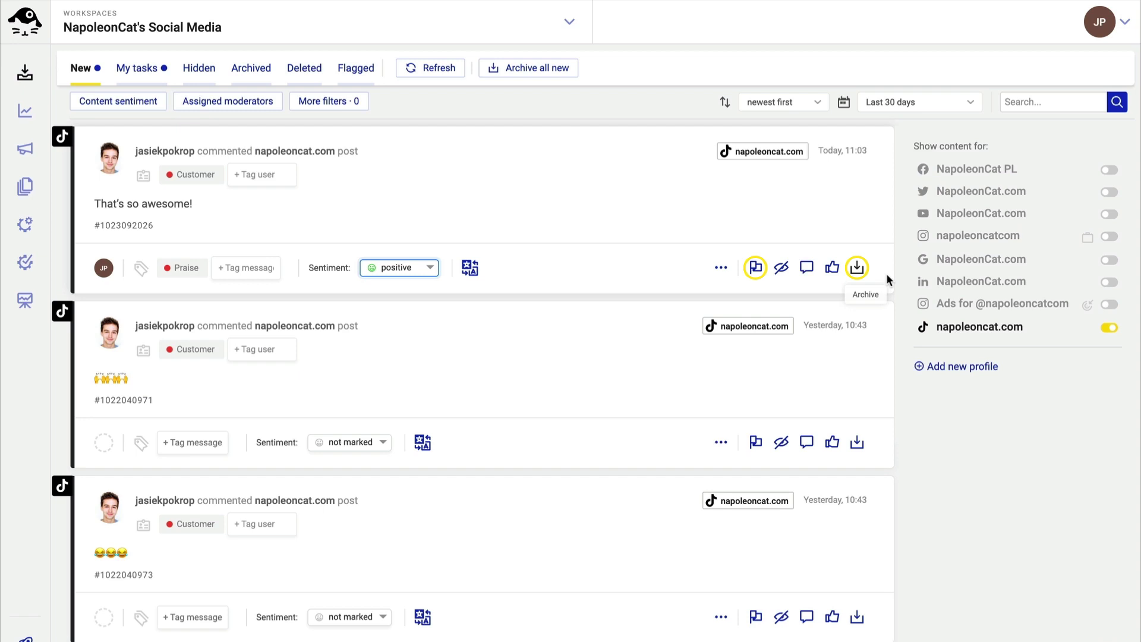
# Start an internal note on the praise comment from its more-actions menu.
pyautogui.click(721, 267)
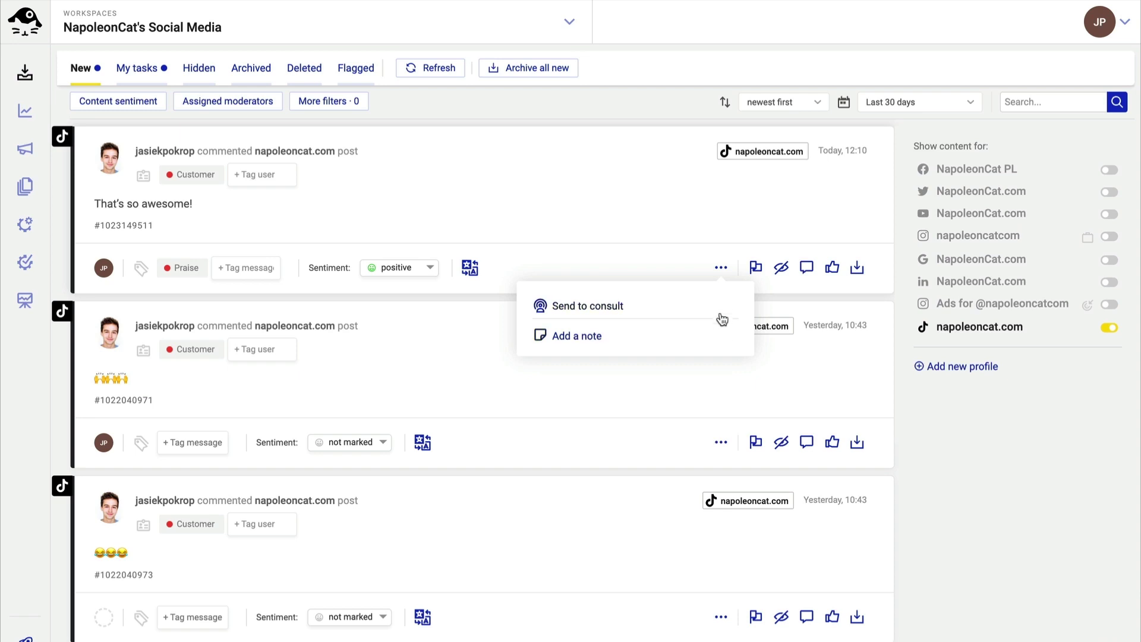
pyautogui.click(713, 337)
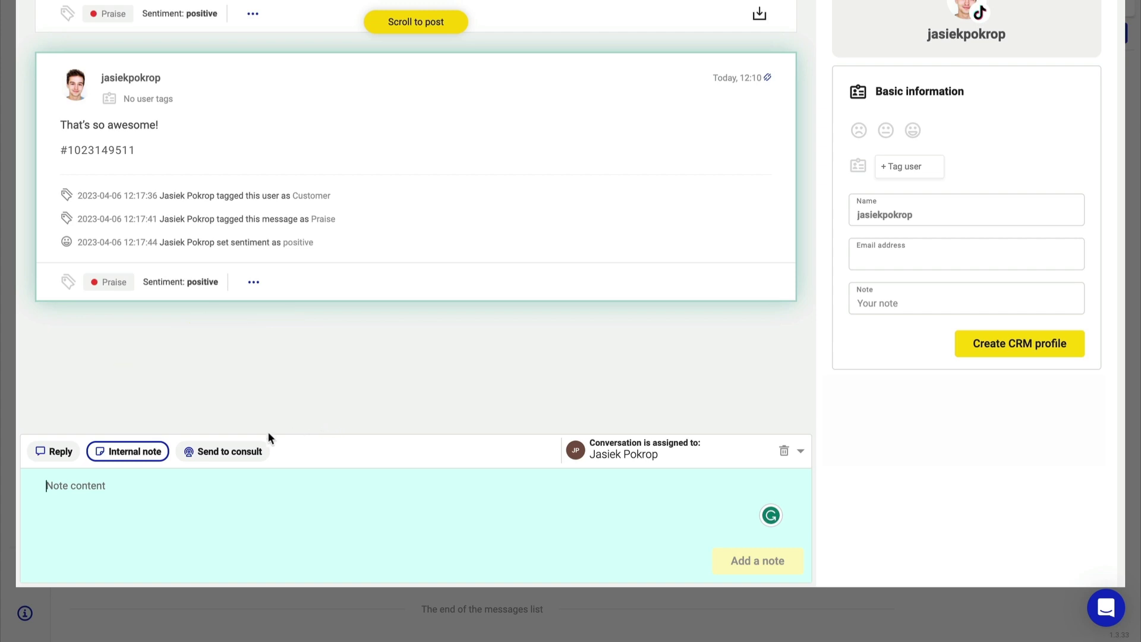
# Review the thread from the original TikTok post back to the latest comment.
pyautogui.click(228, 452)
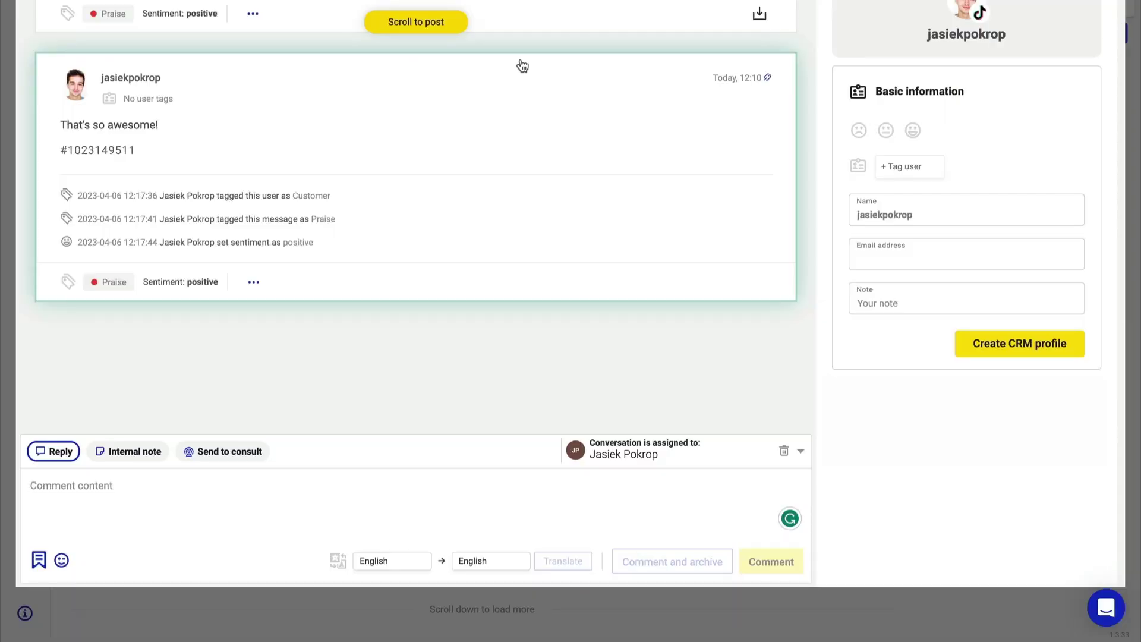
pyautogui.click(456, 36)
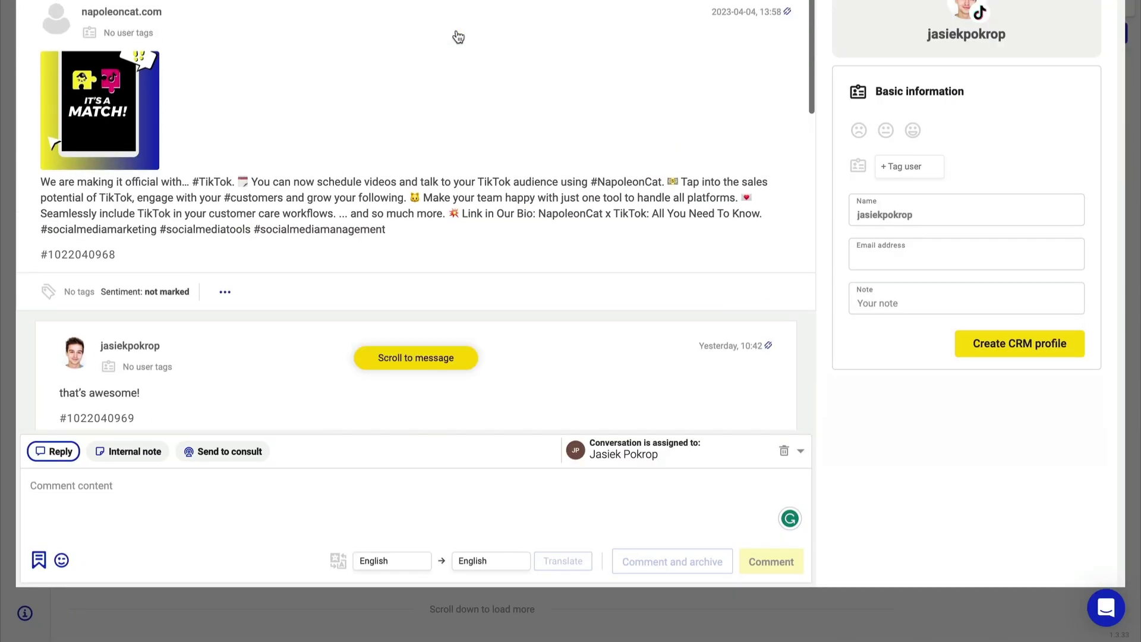
pyautogui.click(446, 358)
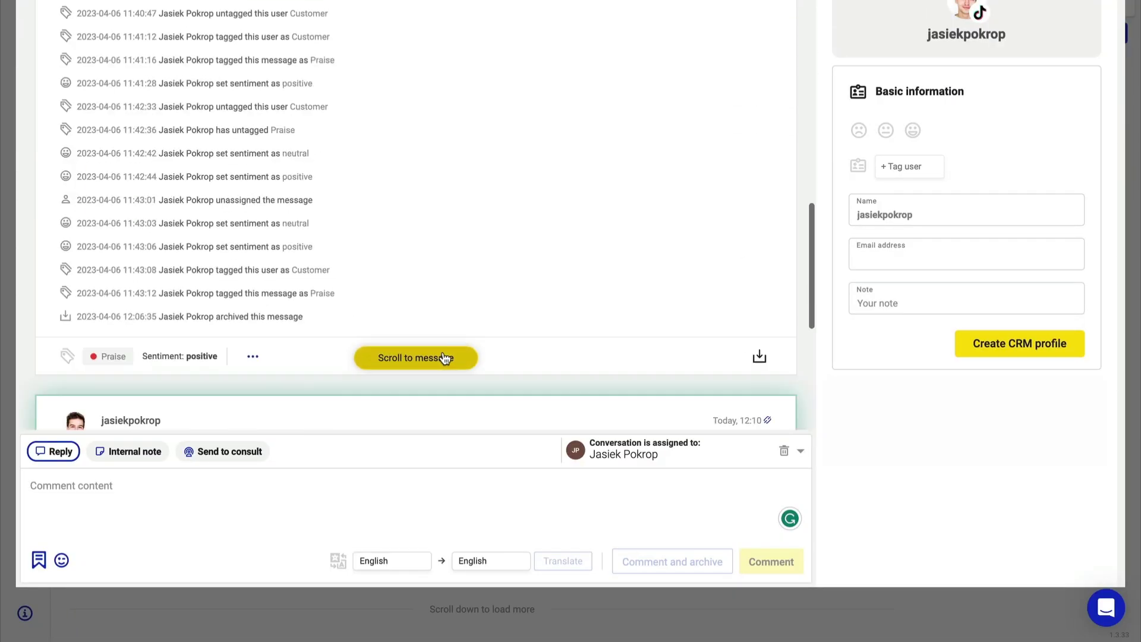
# Reply 'Thank you!' with a grinning emoji and archive the comment.
pyautogui.click(217, 486)
pyautogui.write('Thank you')
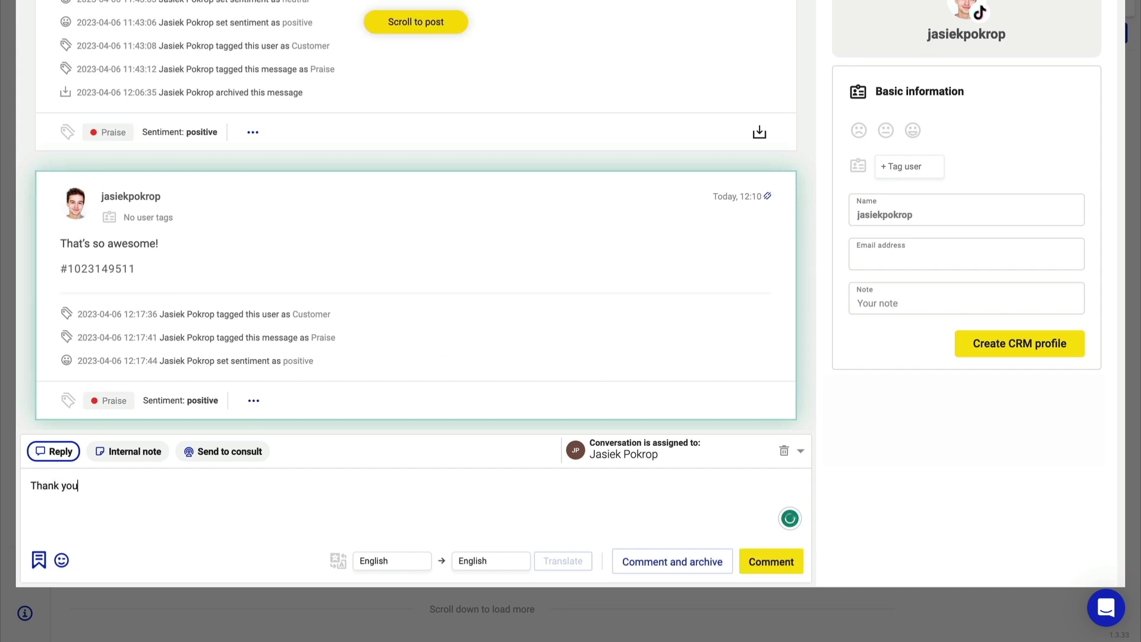
pyautogui.write('!')
pyautogui.click(63, 560)
pyautogui.click(99, 515)
pyautogui.click(647, 564)
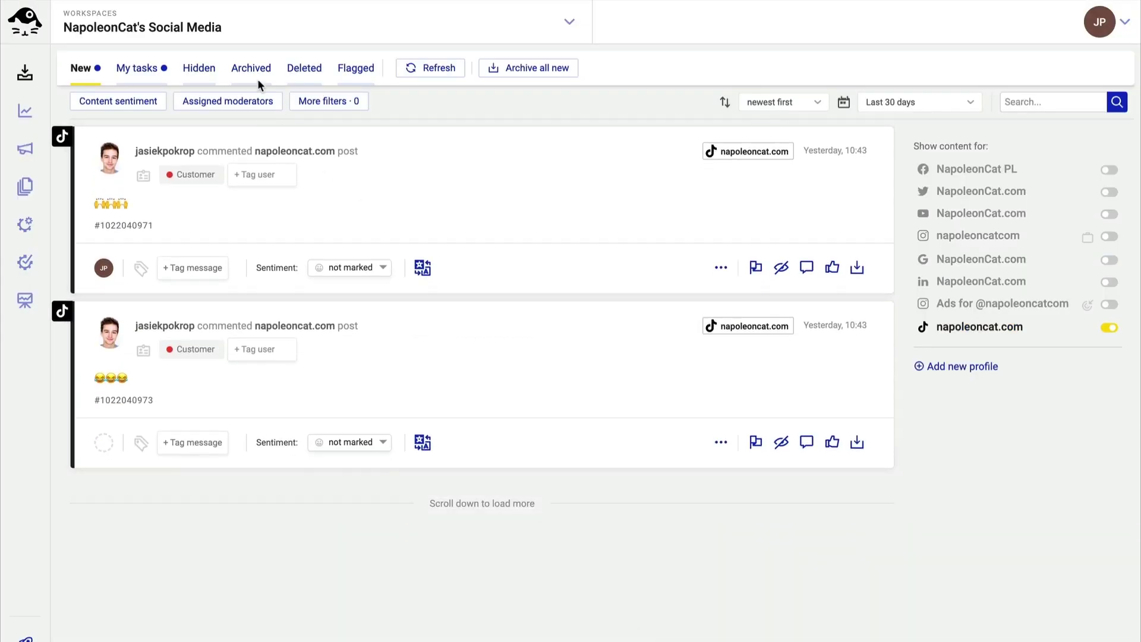
# Show the Archived messages listing the replied praise comment.
pyautogui.click(253, 76)
pyautogui.scroll(-1, 930, 391)
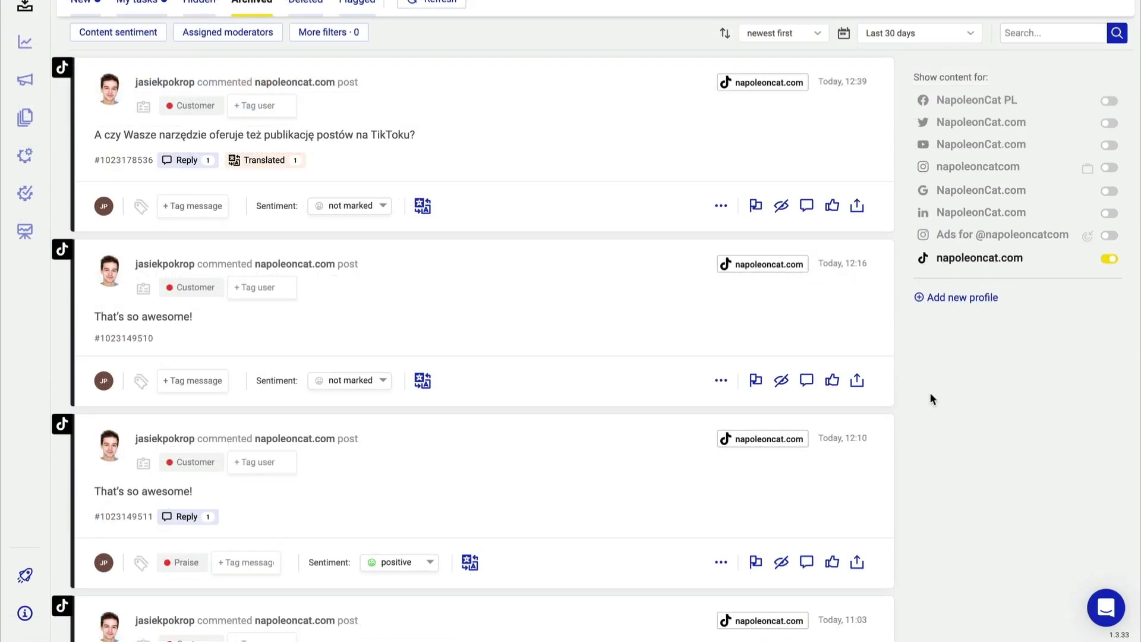